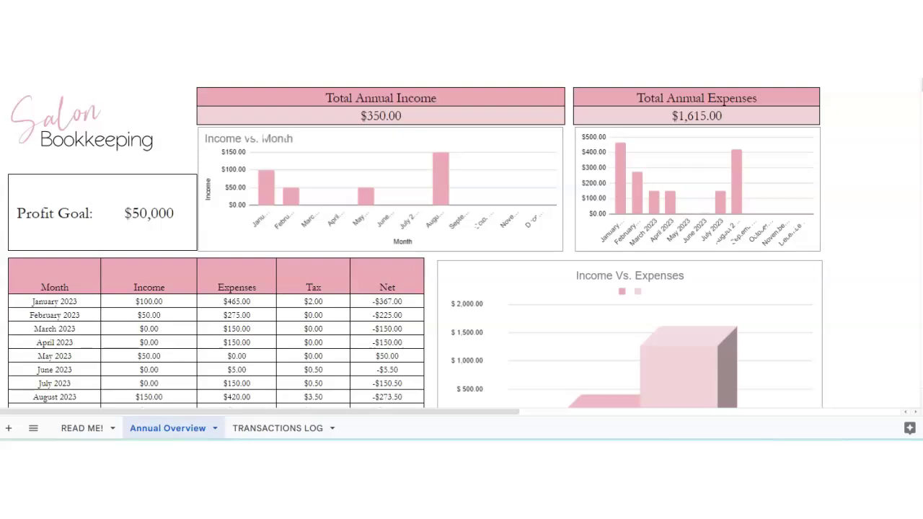
Change the Annual Overview Profit Goal from 50000 to 100,000.
click(256, 427)
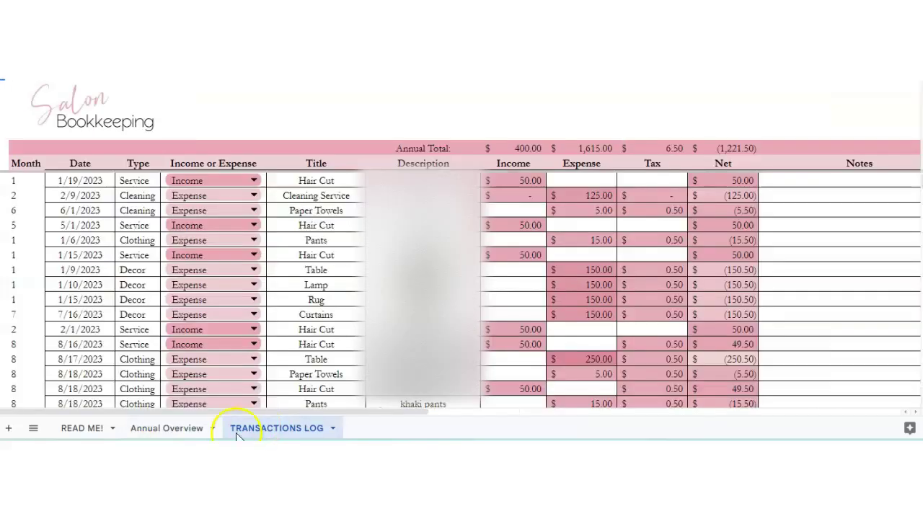
click(177, 430)
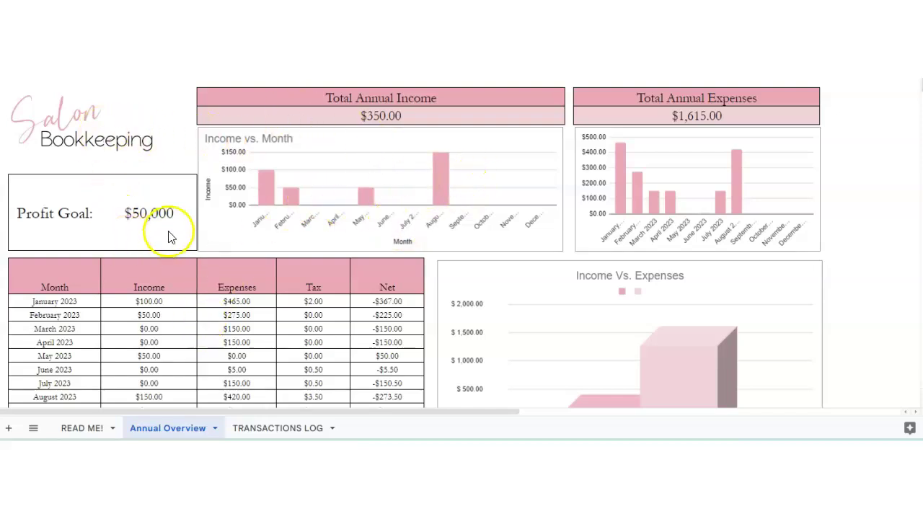
click(136, 212)
double_click(140, 220)
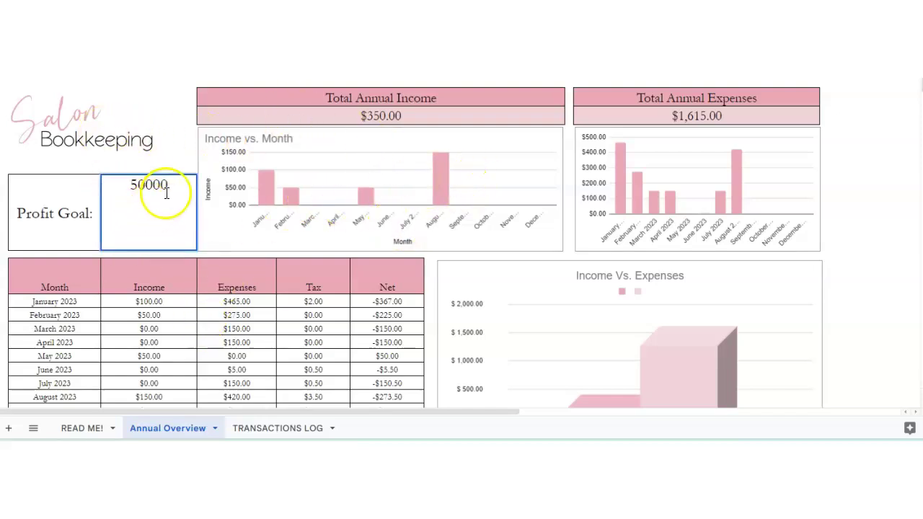
drag(168, 191, 129, 184)
text(100)
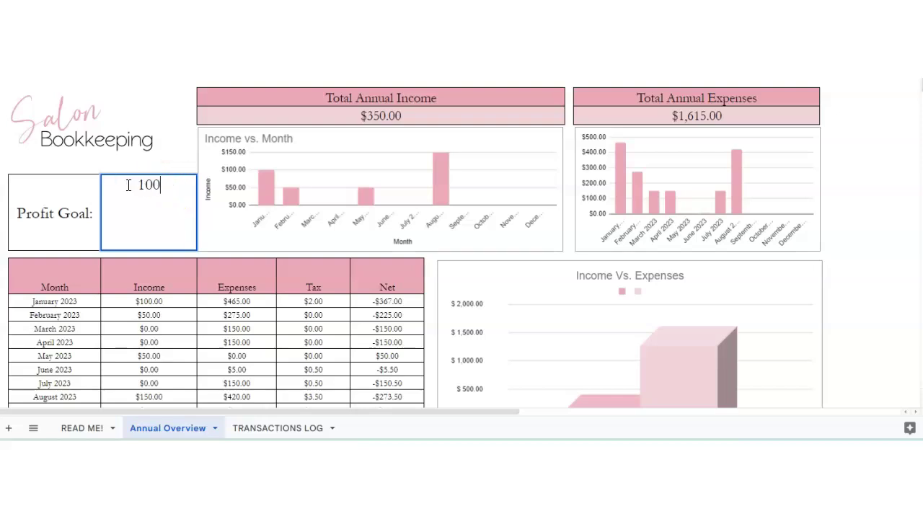
text(,000)
key(Return)
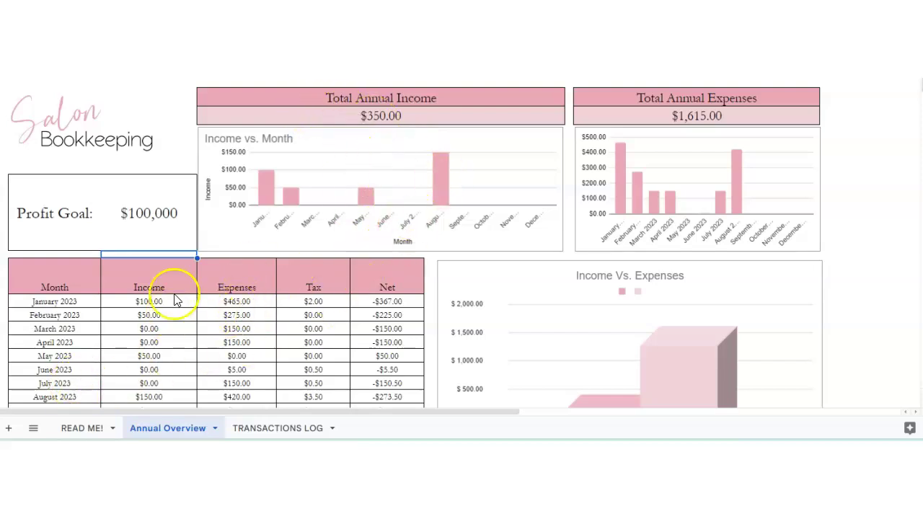
click(315, 124)
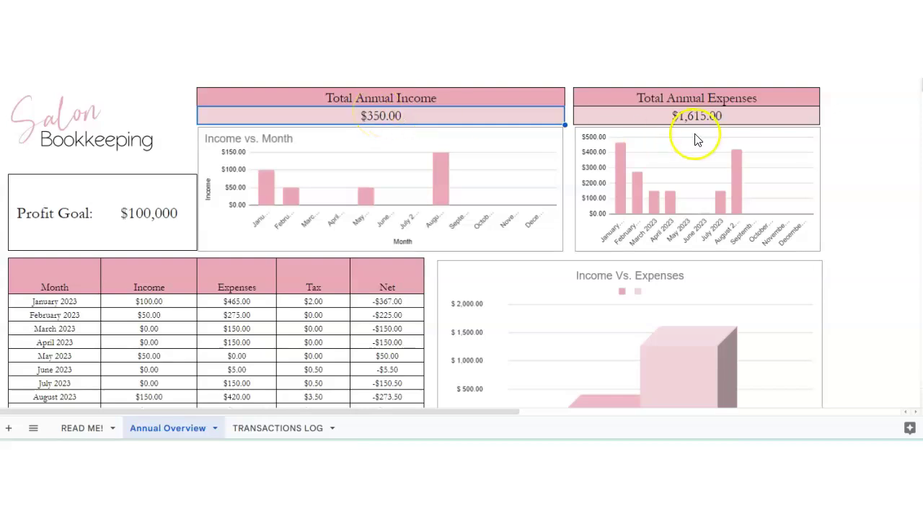
click(699, 114)
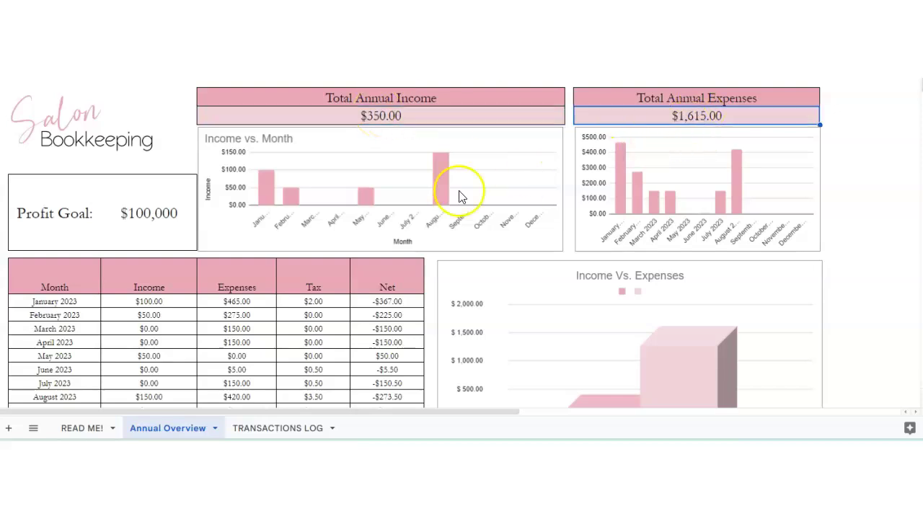
click(265, 194)
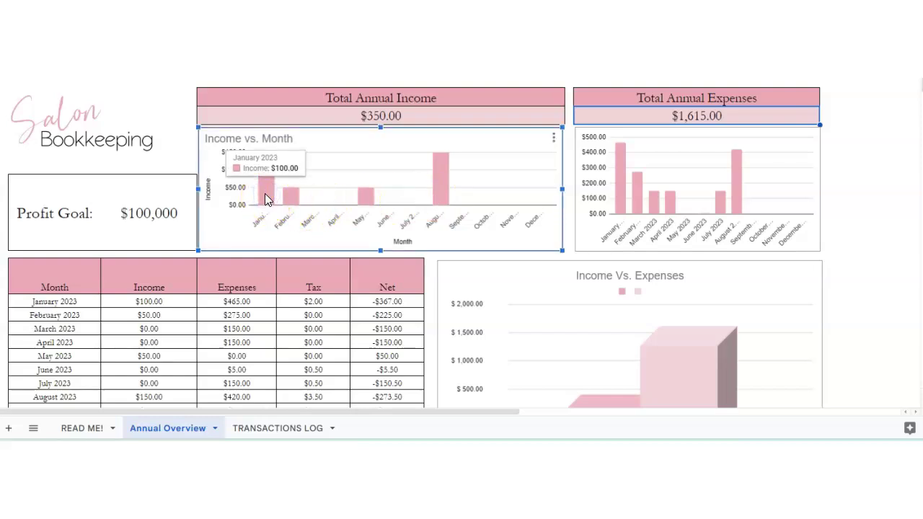
mouse_move(374, 201)
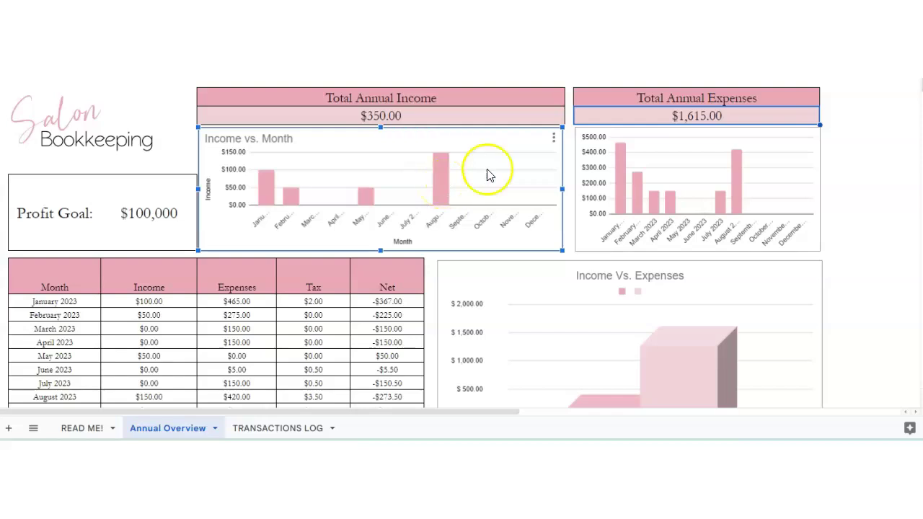
click(623, 180)
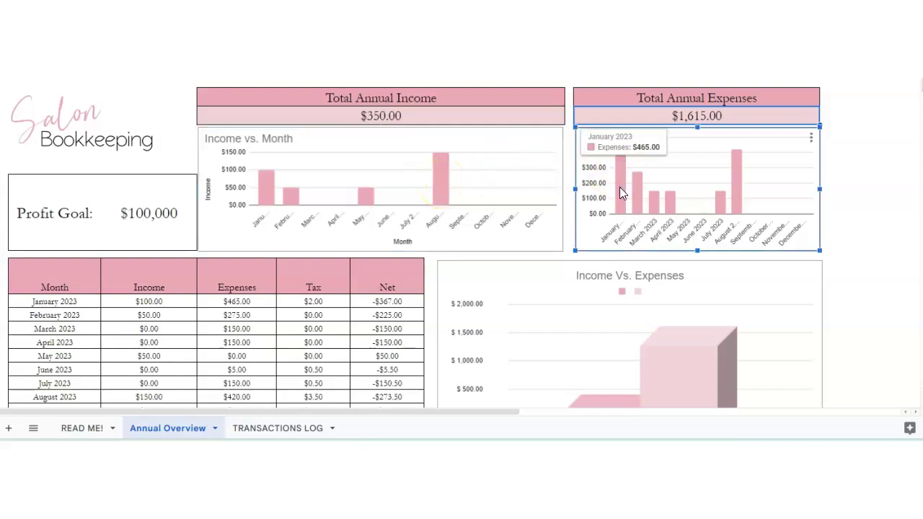
click(652, 201)
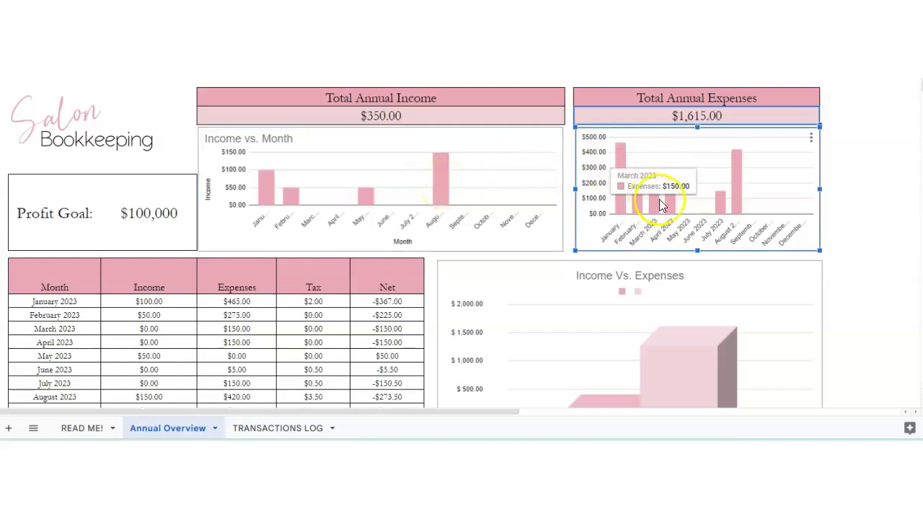
Review January 2023's income, expenses, tax and net amounts.
scroll(236, 296, down, 4)
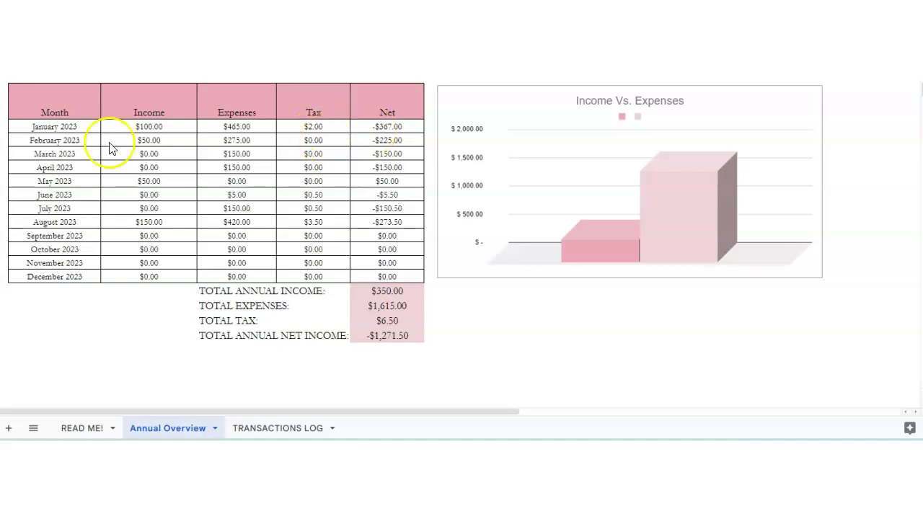
click(150, 127)
click(226, 129)
click(302, 130)
click(376, 128)
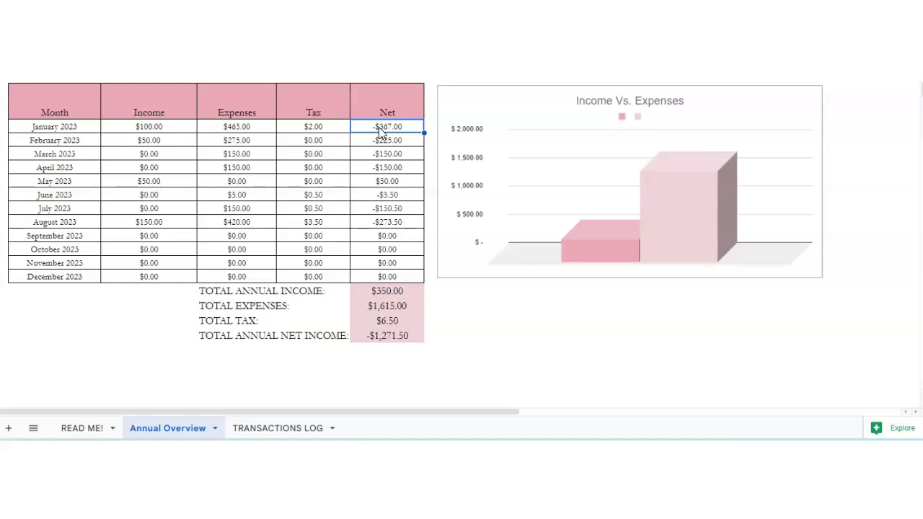
Check the annual income, expense, tax and net totals and the Income Vs. Expenses chart.
click(382, 292)
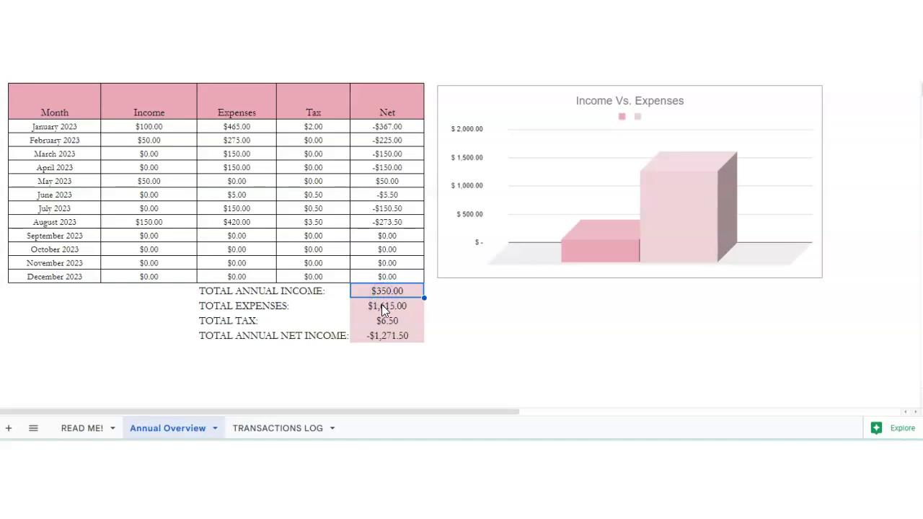
click(382, 307)
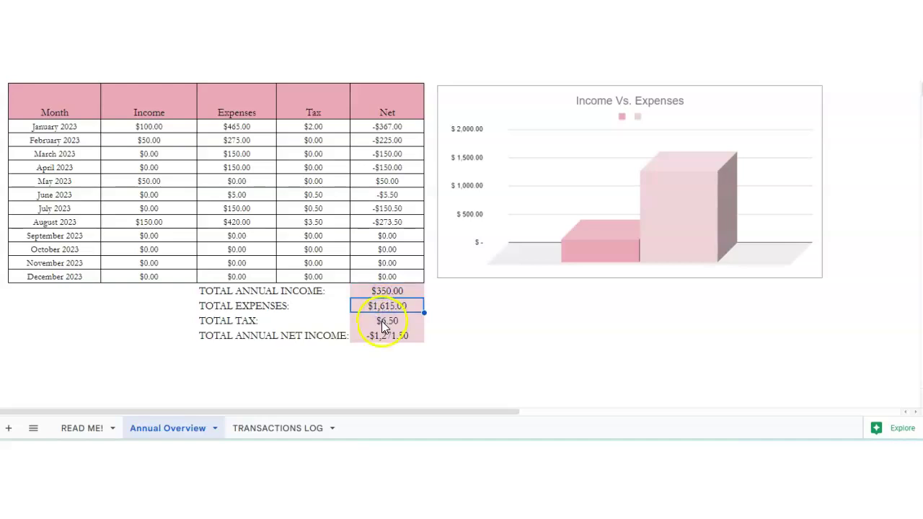
click(382, 323)
click(384, 337)
scroll(569, 346, up, 3)
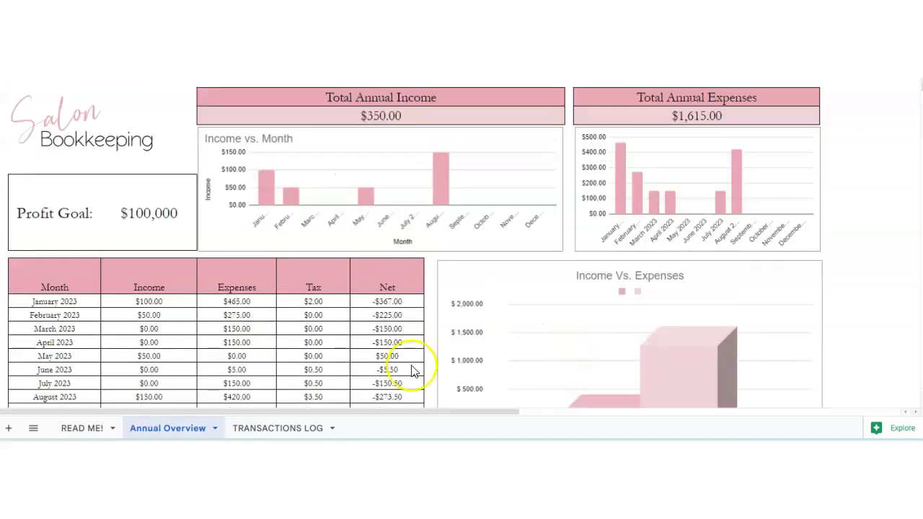
scroll(582, 281, down, 3)
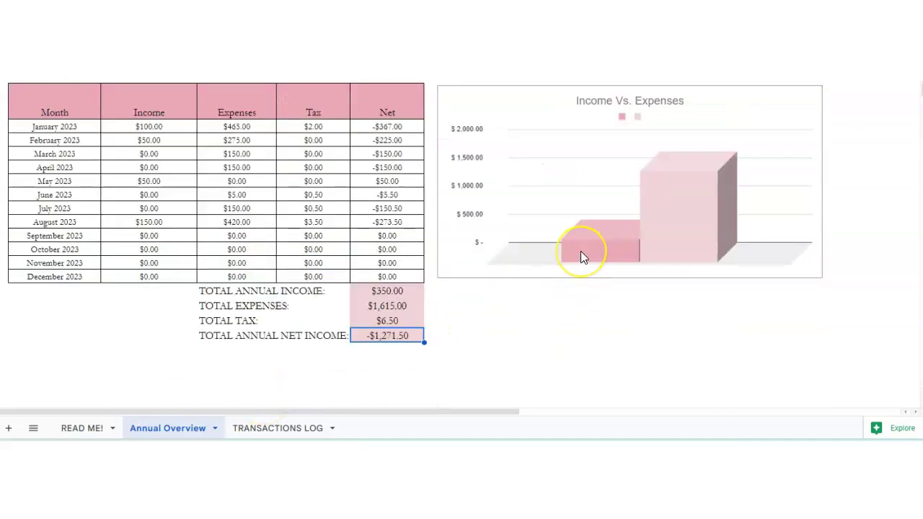
click(583, 256)
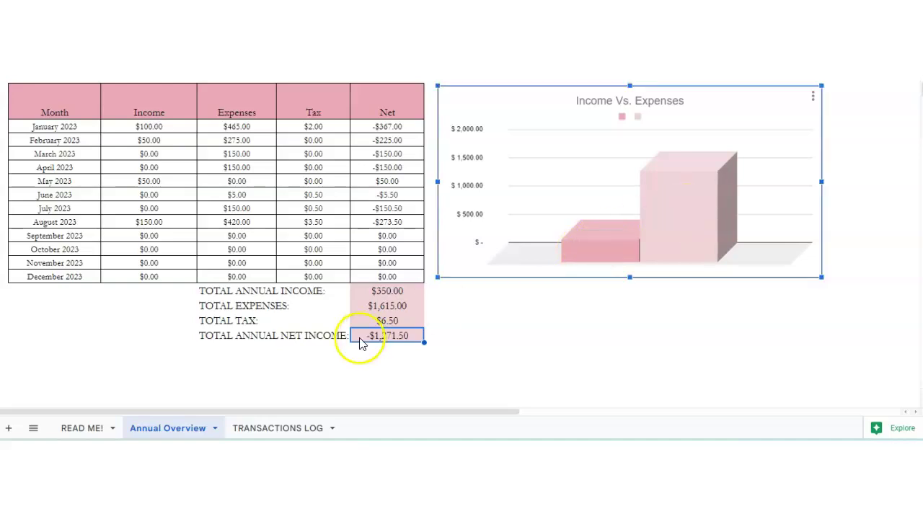
click(275, 435)
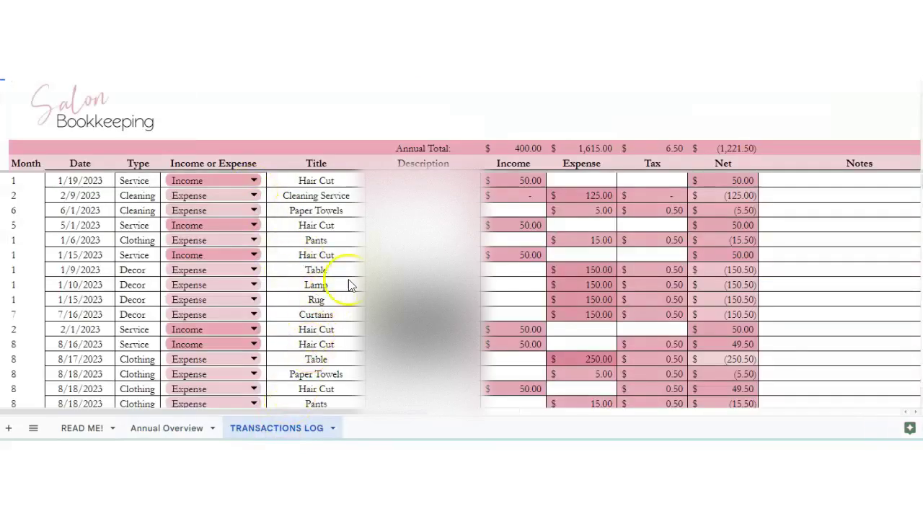
scroll(352, 267, down, 2)
scroll(332, 257, up, 2)
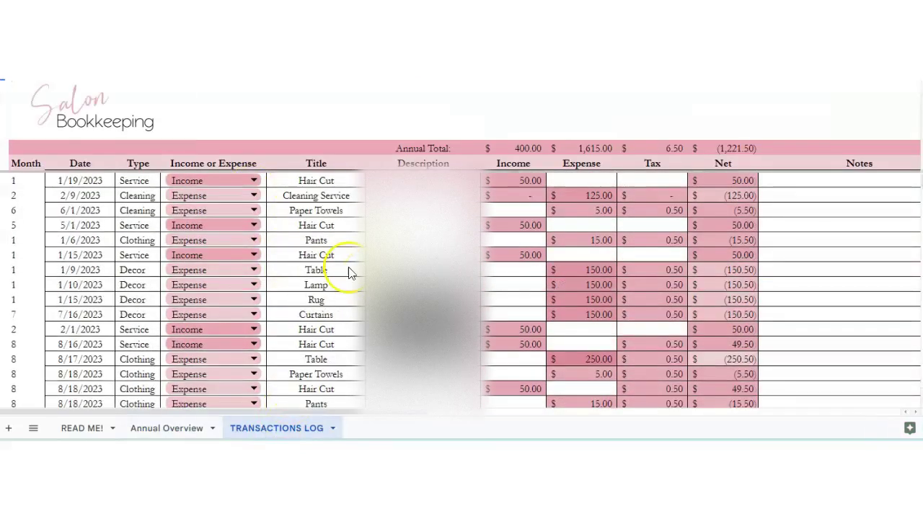
scroll(208, 207, down, 5)
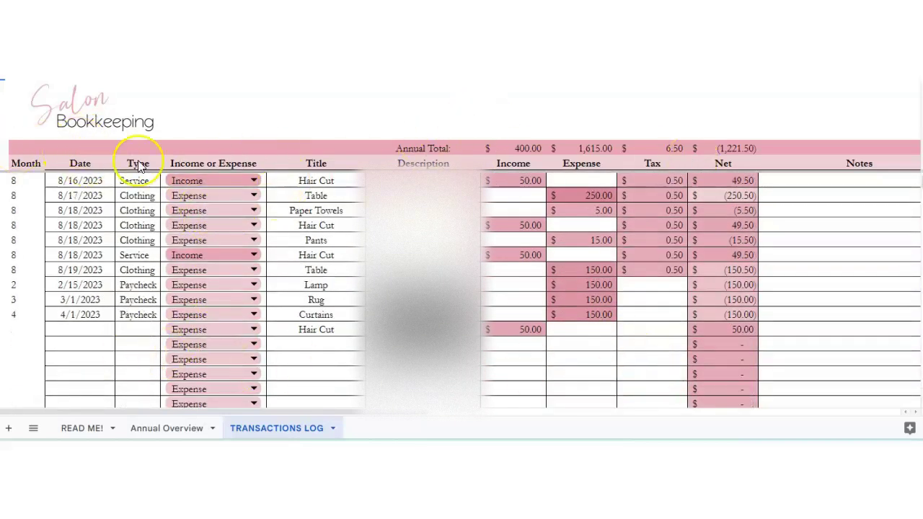
scroll(317, 208, up, 5)
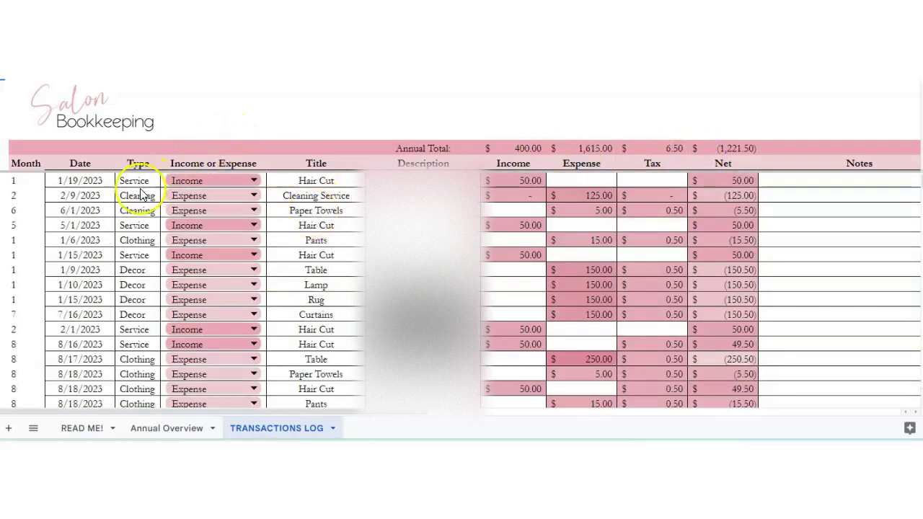
click(32, 182)
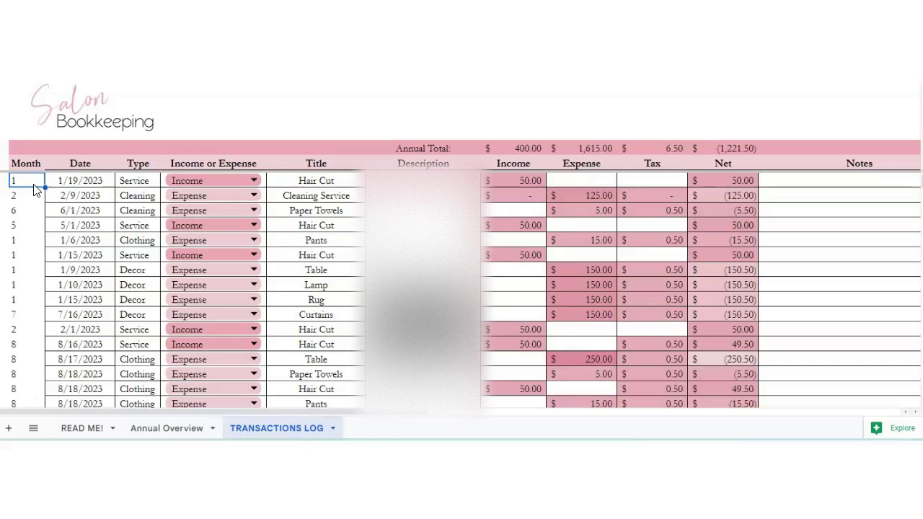
Enter 1/23/2023 as the new row's date and Service as its type.
scroll(76, 217, down, 5)
click(83, 270)
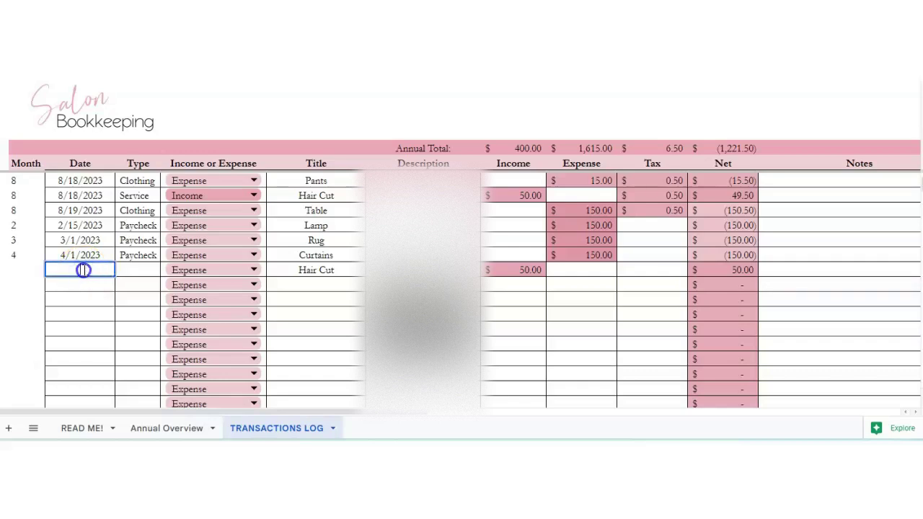
click(75, 272)
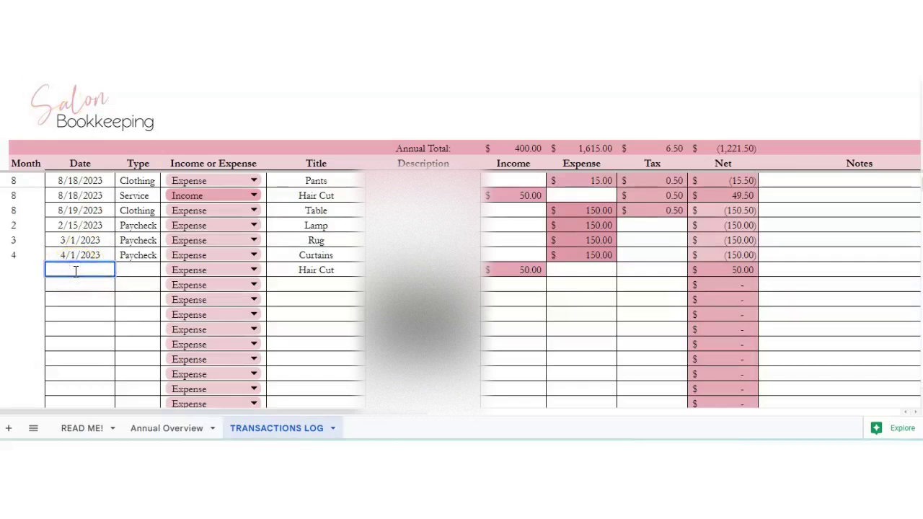
text(1/23/2023)
click(132, 271)
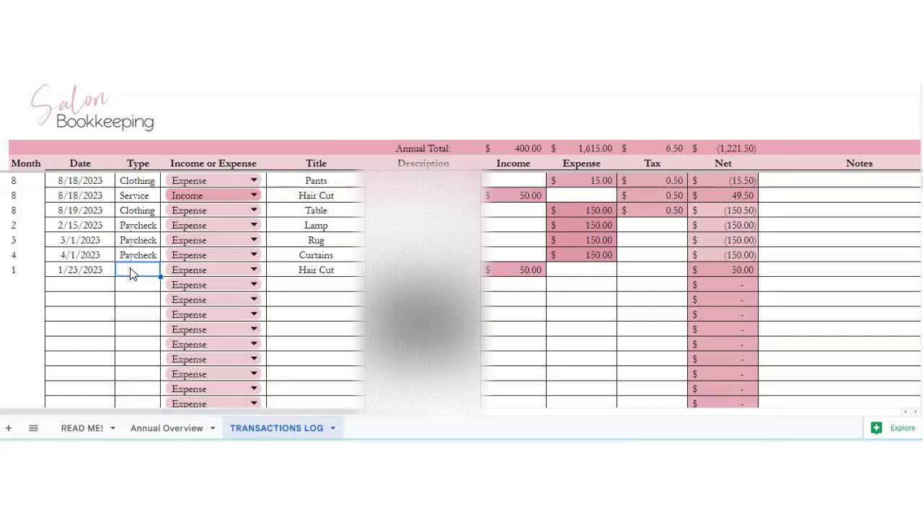
text(Service)
Mark the row as Income and retitle it from Hair Cut to 'All Over Color'.
click(251, 271)
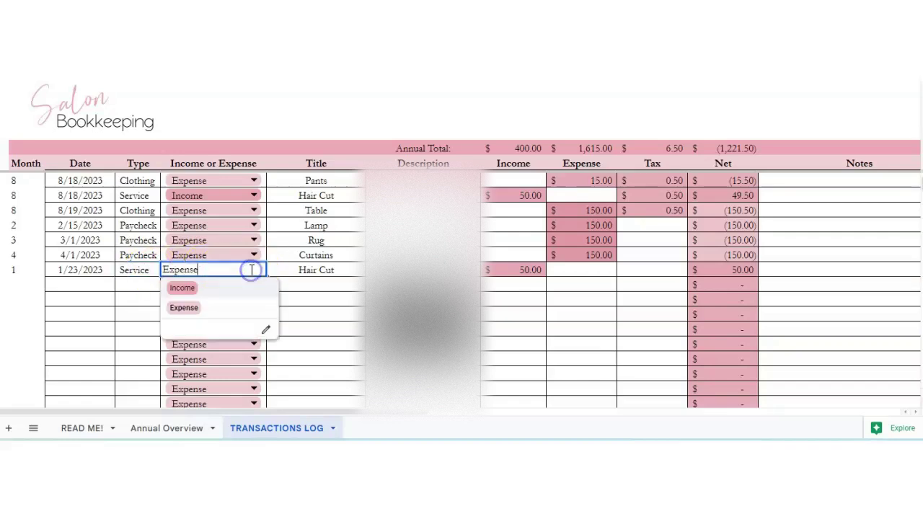
click(221, 290)
click(306, 271)
double_click(315, 270)
drag(335, 270, 276, 270)
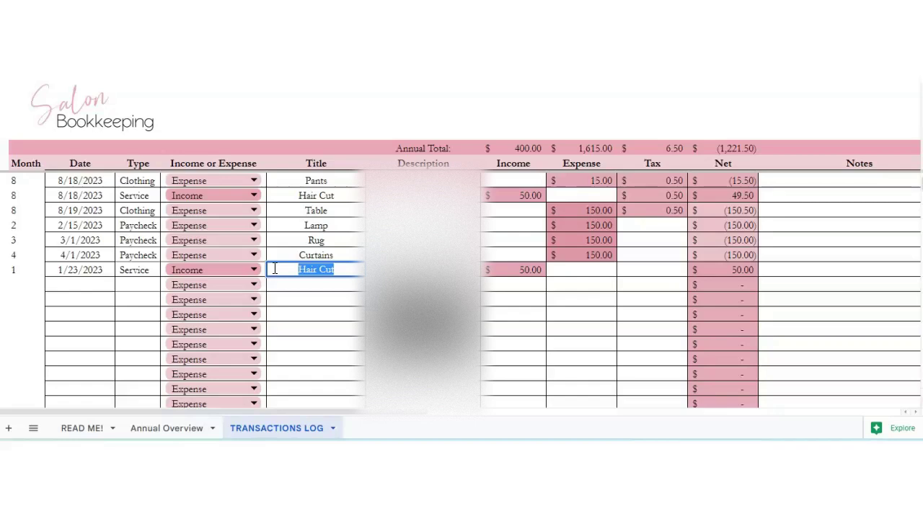
text(All Over Color)
key(Return)
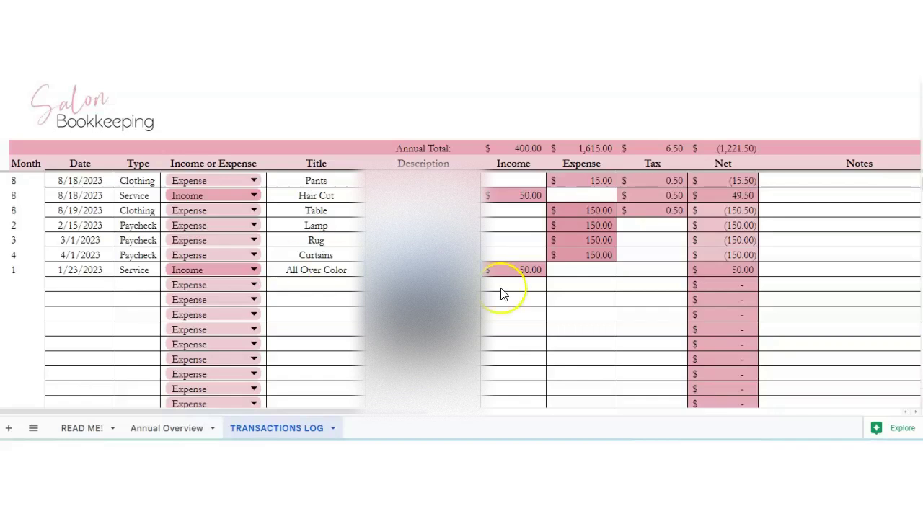
Enter $125 income, $10 expense and $2 tax for All Over Color, giving $113.00 net.
double_click(512, 269)
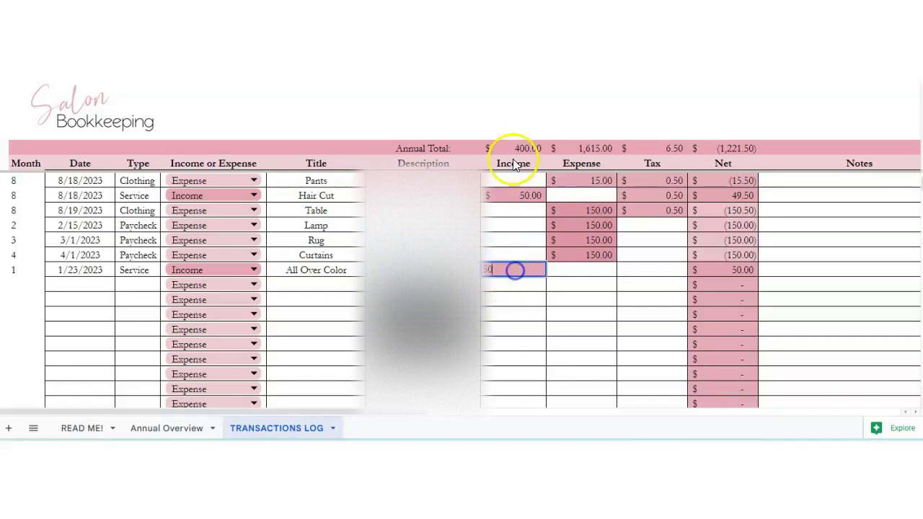
double_click(494, 269)
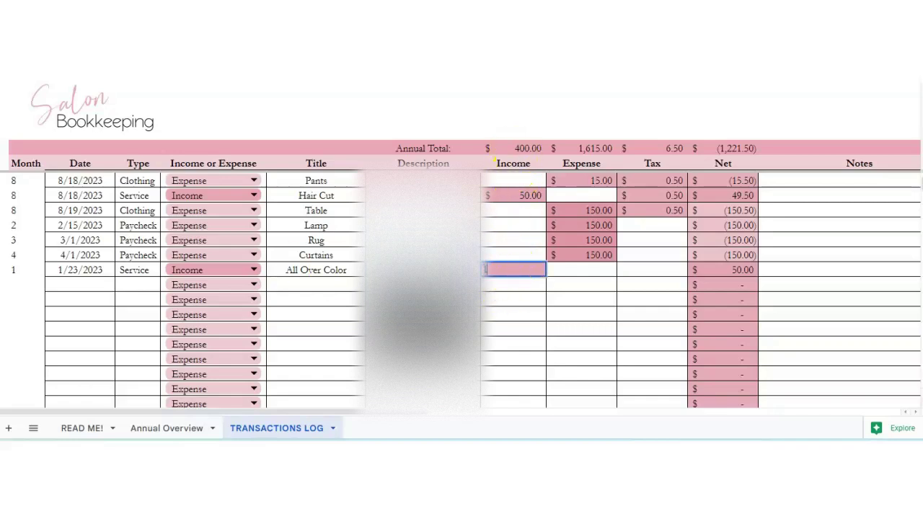
text(125)
click(570, 271)
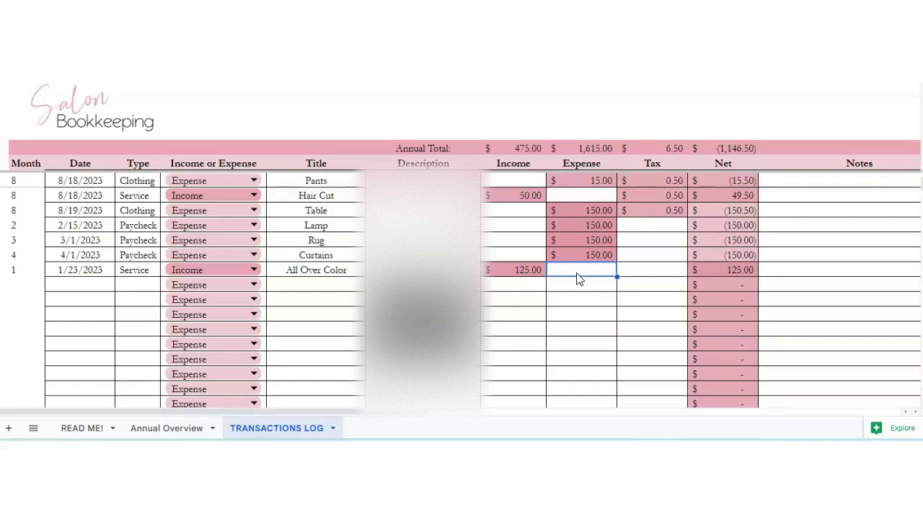
text(10)
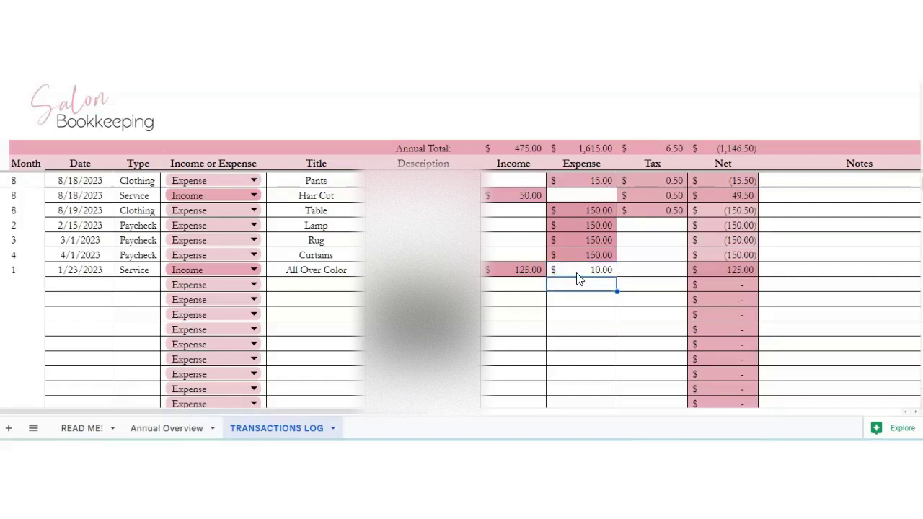
click(629, 270)
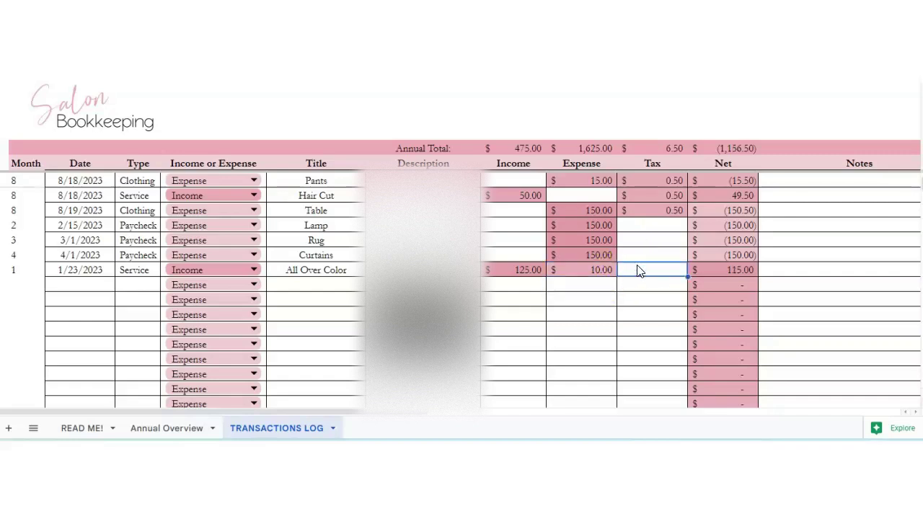
text(2)
key(Return)
click(731, 257)
click(733, 270)
click(719, 149)
click(725, 151)
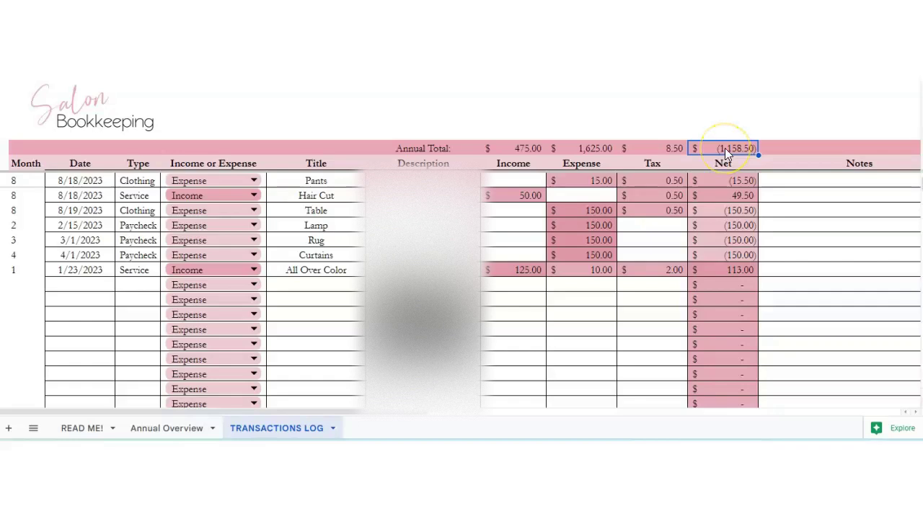
click(661, 149)
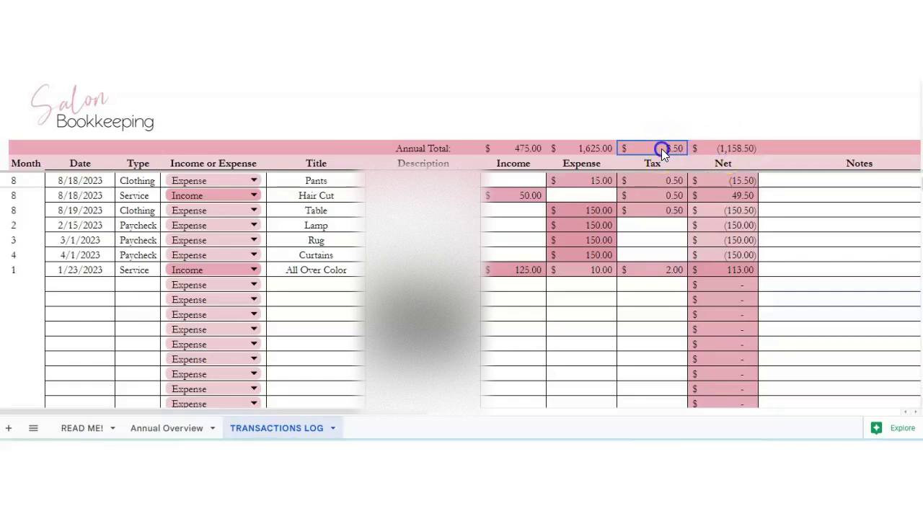
click(600, 149)
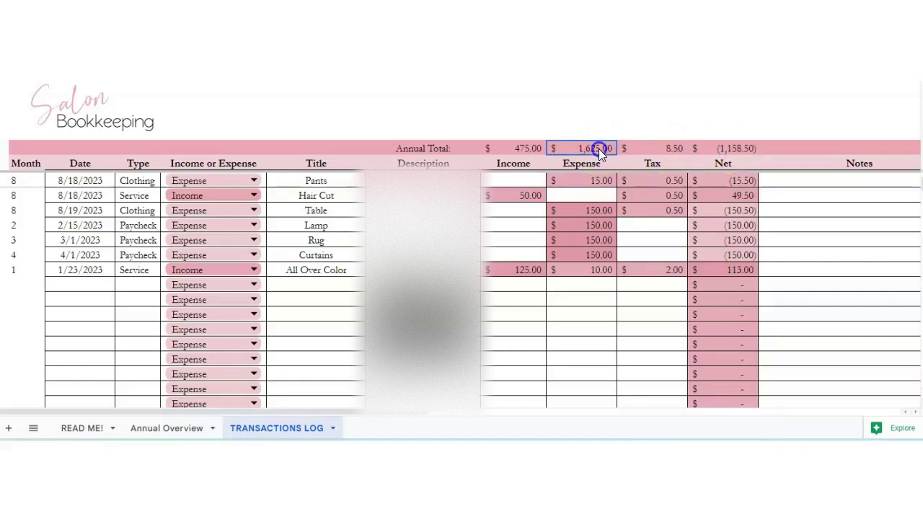
click(516, 147)
scroll(491, 254, down, 2)
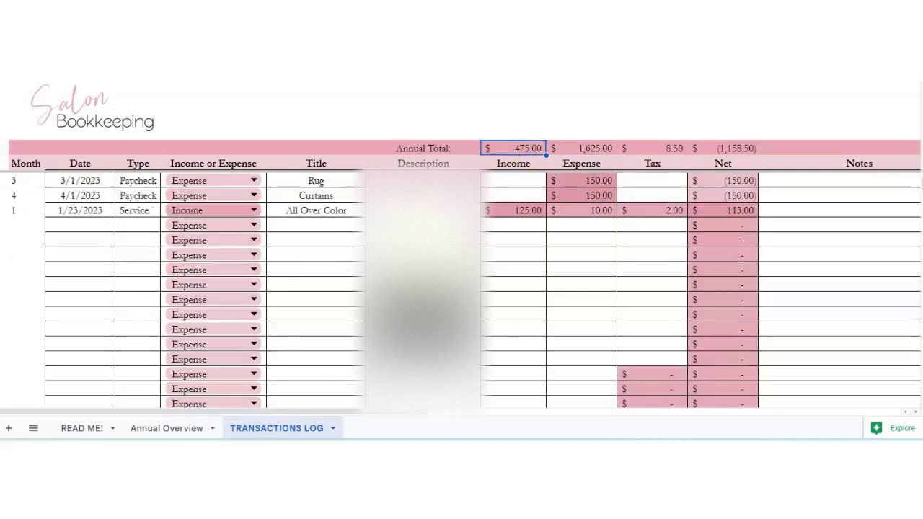
scroll(491, 254, up, 1)
scroll(490, 254, down, 2)
scroll(491, 254, up, 10)
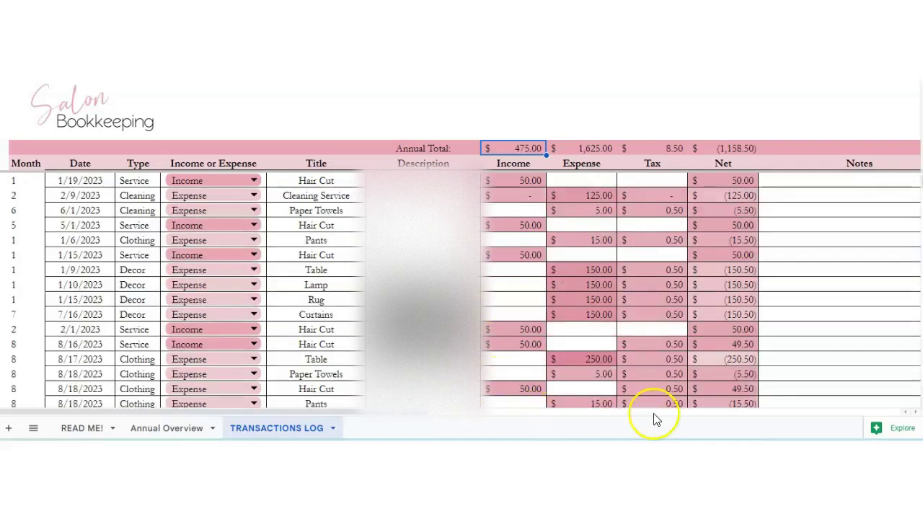
click(801, 390)
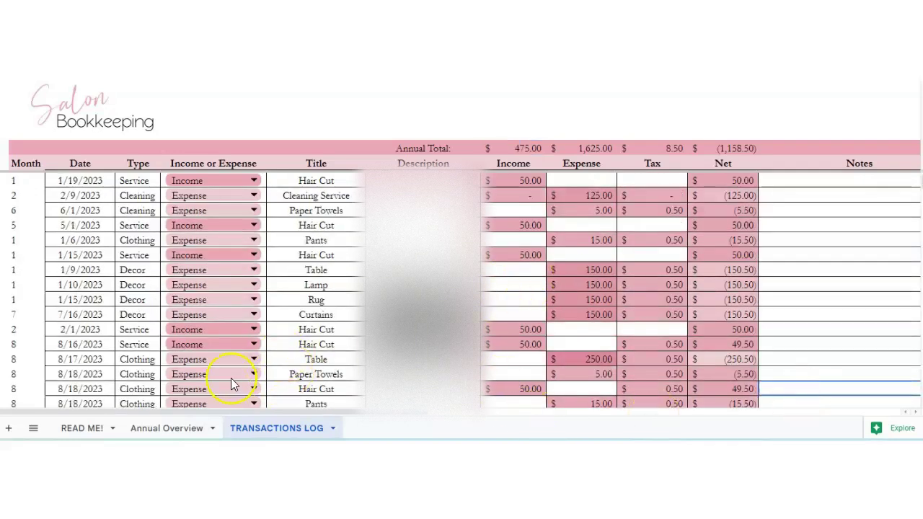